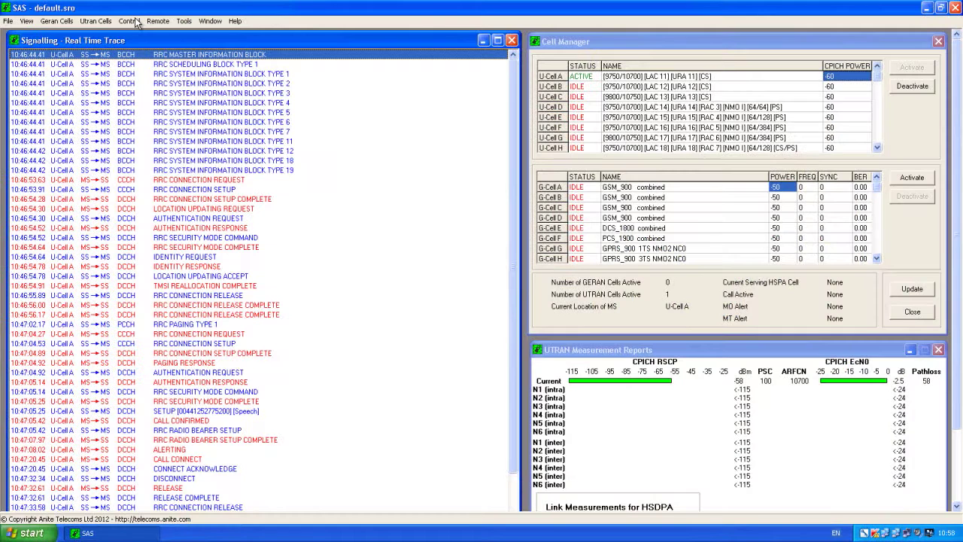
Step: Send a mobile-terminated point-to-point SMS reading "SAS is so easy to use!" paged with IMSI
left_click(129, 21)
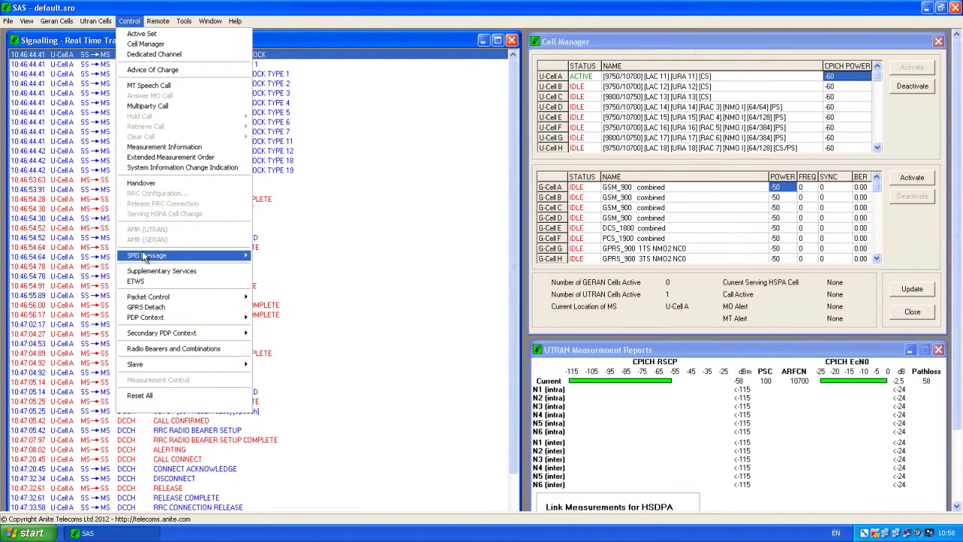
mouse_move(199, 259)
left_click(280, 256)
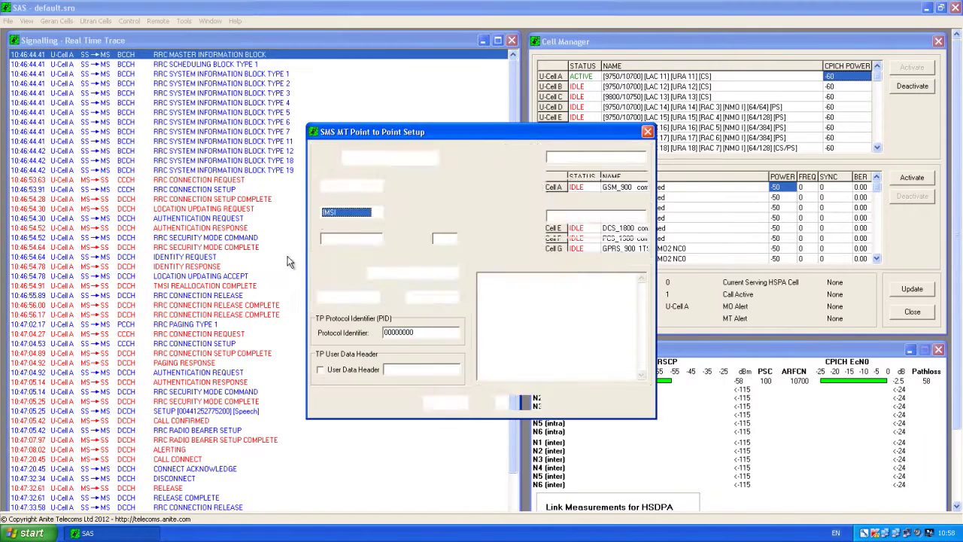
left_click(589, 283)
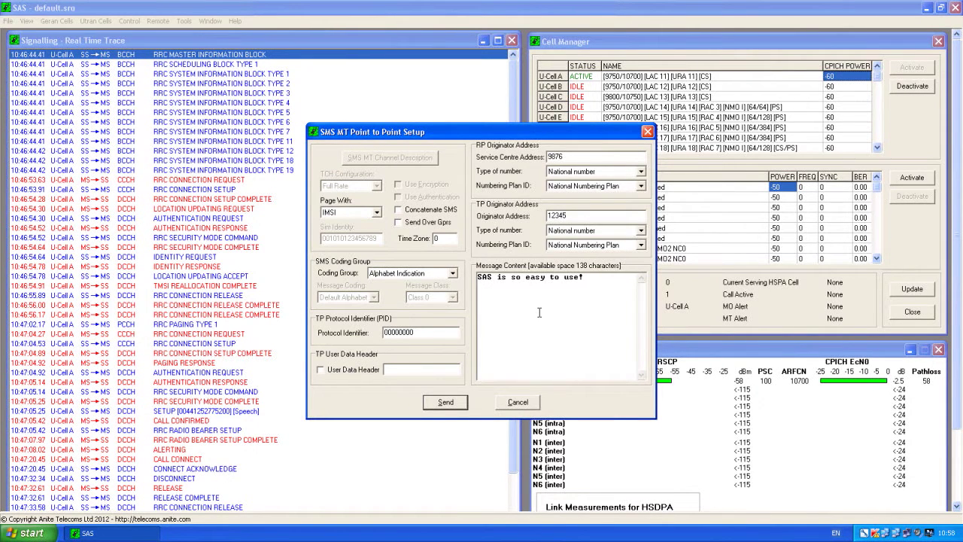
left_click(455, 403)
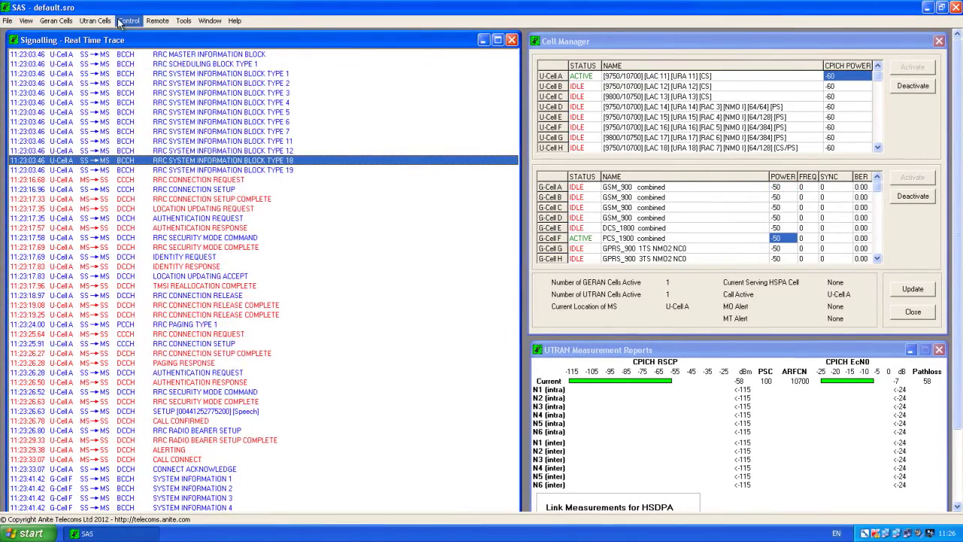
Step: Hand over the active call to G-Cell F - PCS_1900 combined with channel mode Full Rate Speech v1
left_click(121, 22)
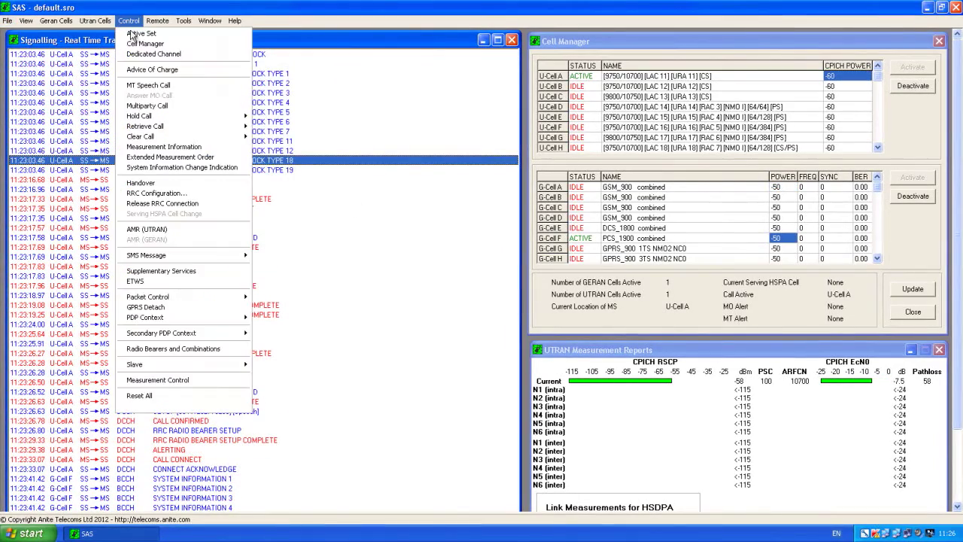
left_click(140, 182)
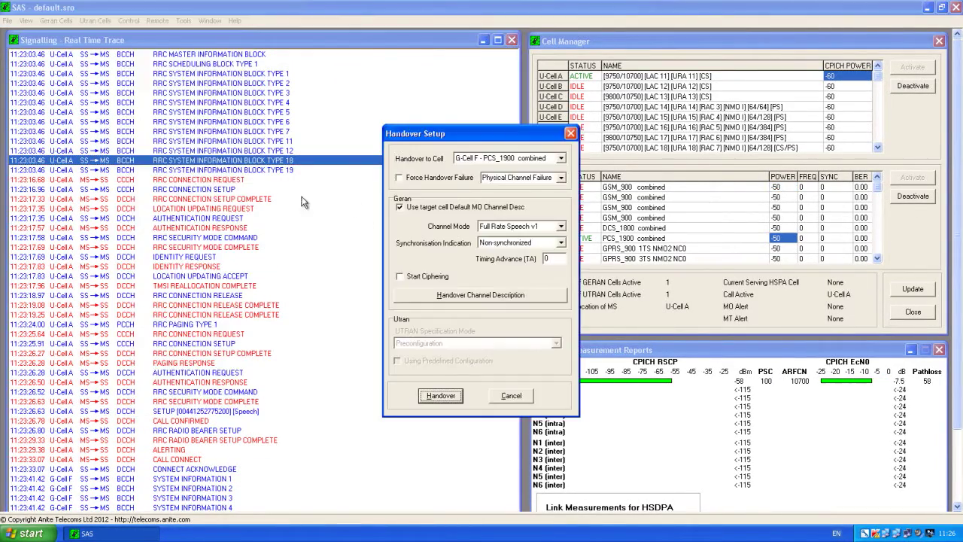
left_click(562, 227)
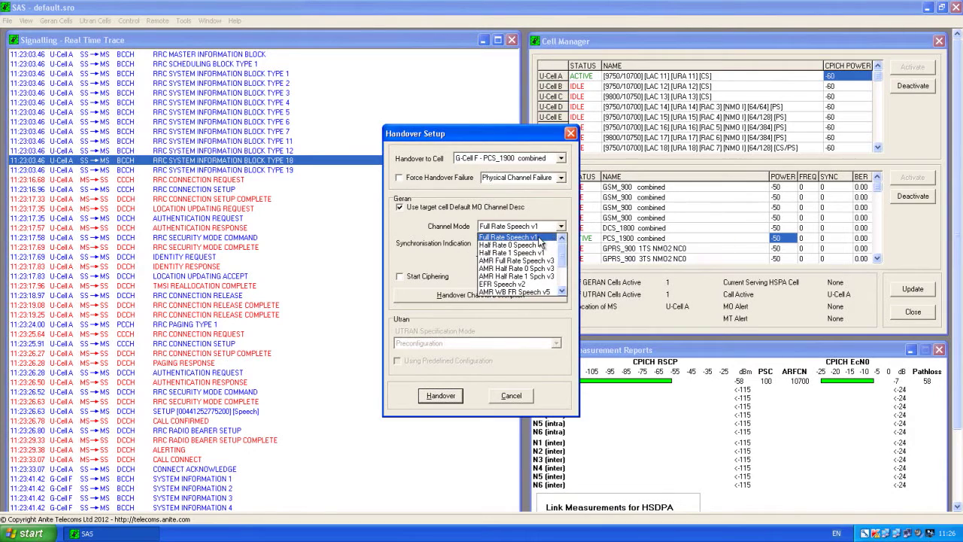
left_click(539, 238)
left_click(441, 396)
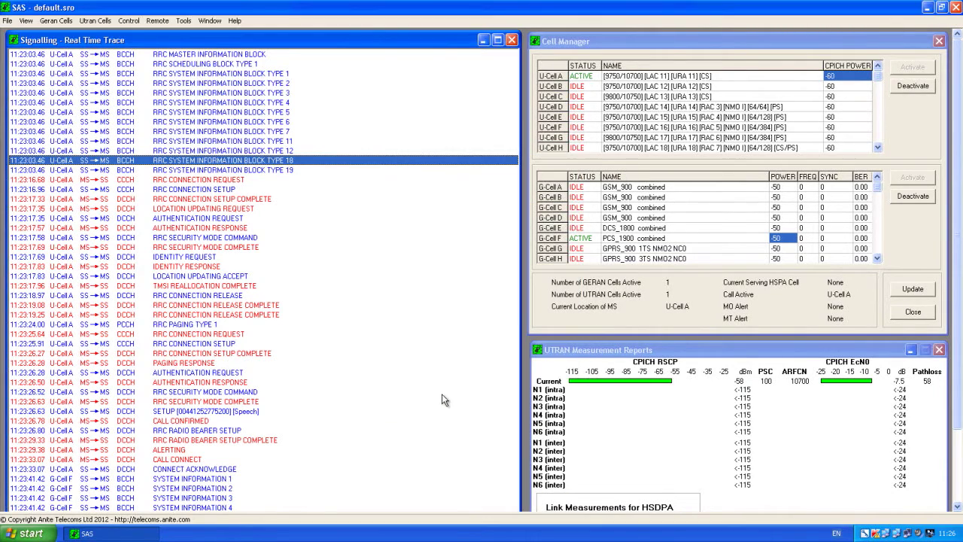
Step: Load the script 17151910.psc for playback and expand its Location Update entry to show the individual messages
left_click(184, 20)
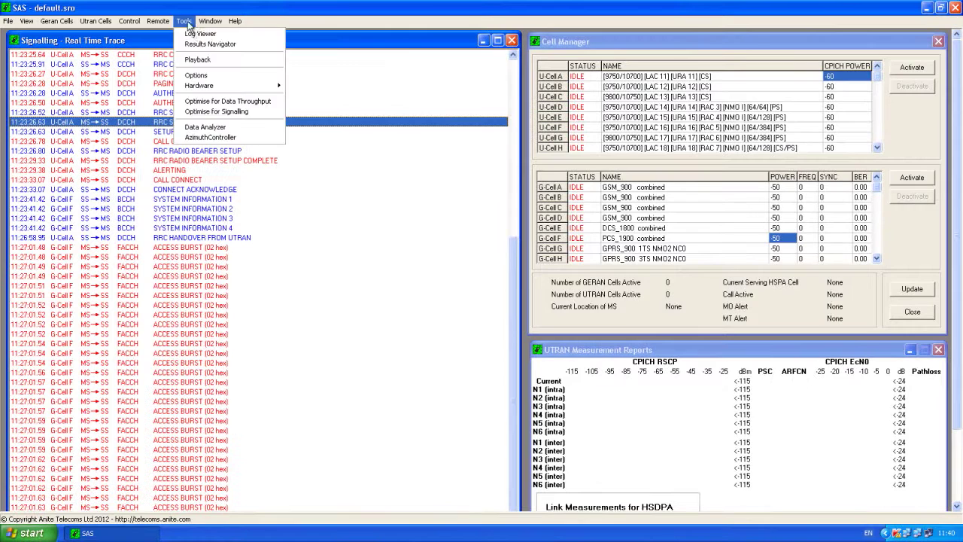
left_click(199, 61)
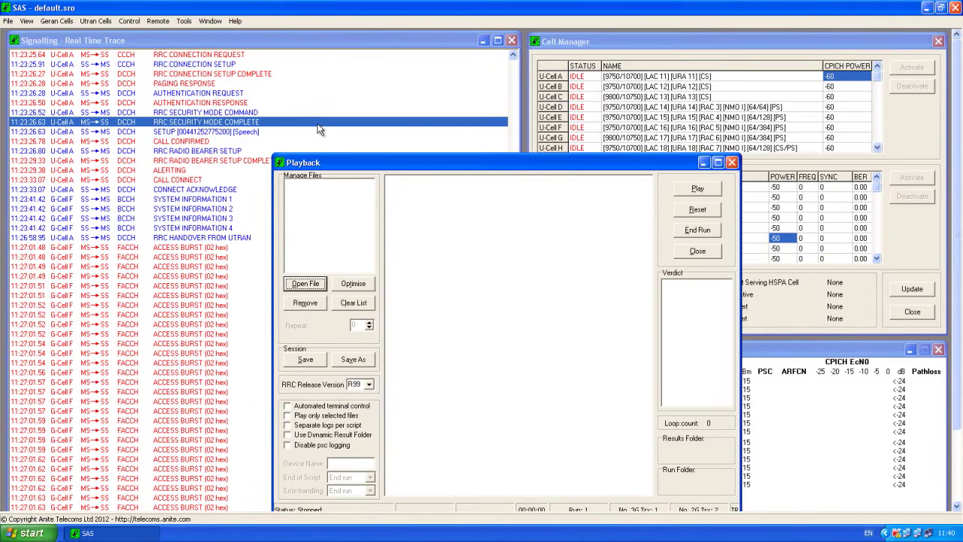
left_click(305, 284)
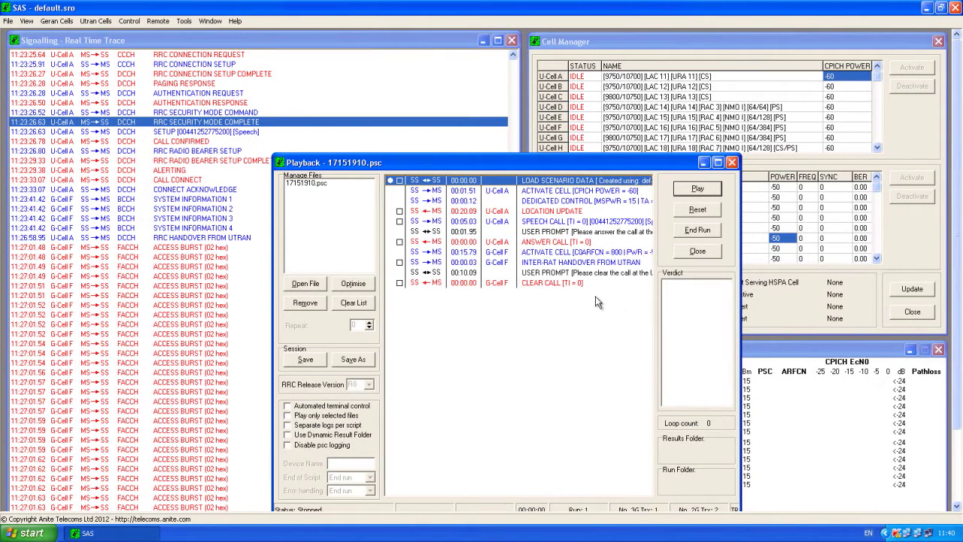
double_click(410, 213)
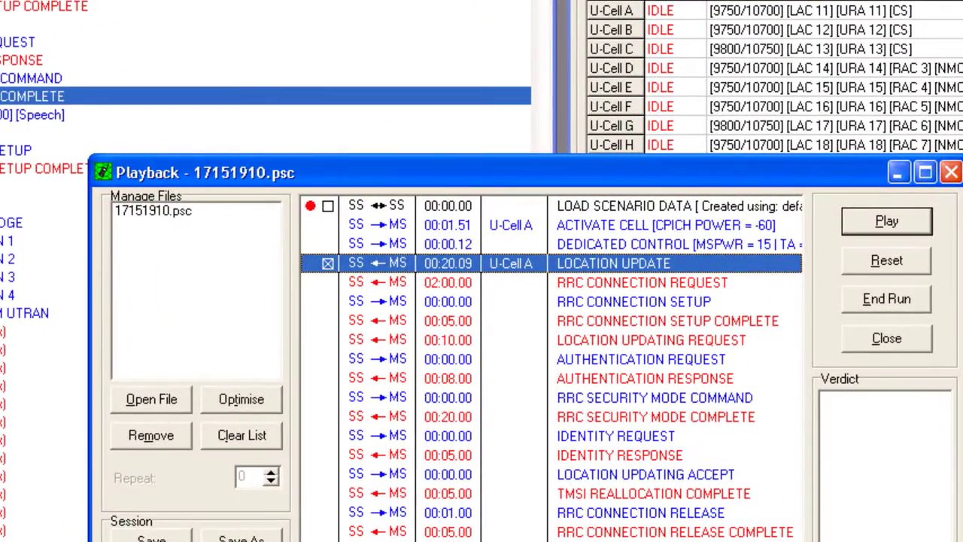
left_click(586, 541)
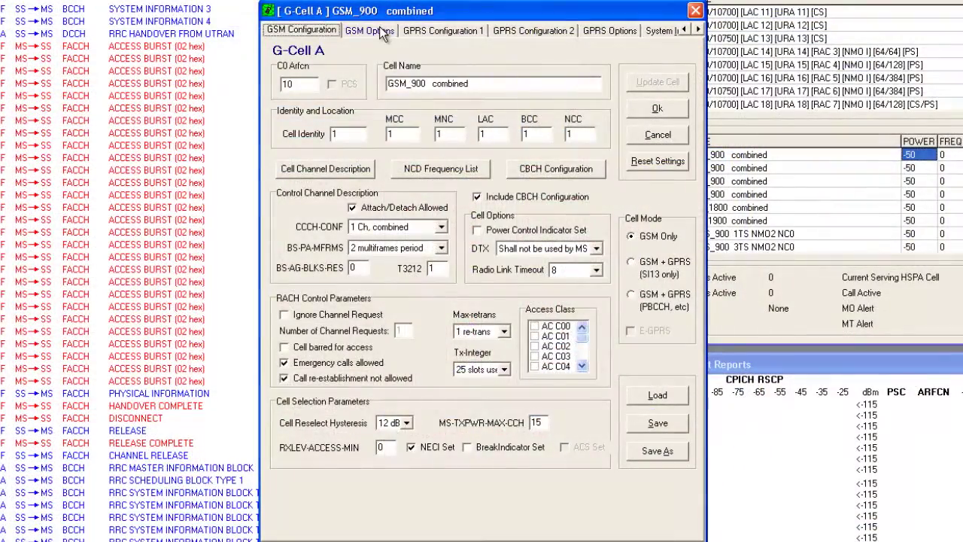
Step: Review G-Cell A's GSM options, both GPRS configuration pages and GPRS options, and accept the cell settings
left_click(380, 28)
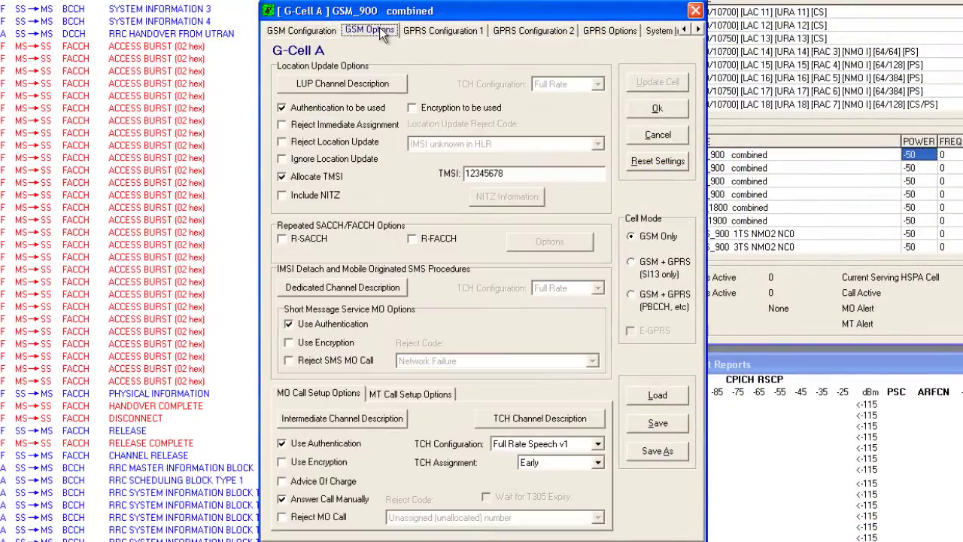
left_click(425, 33)
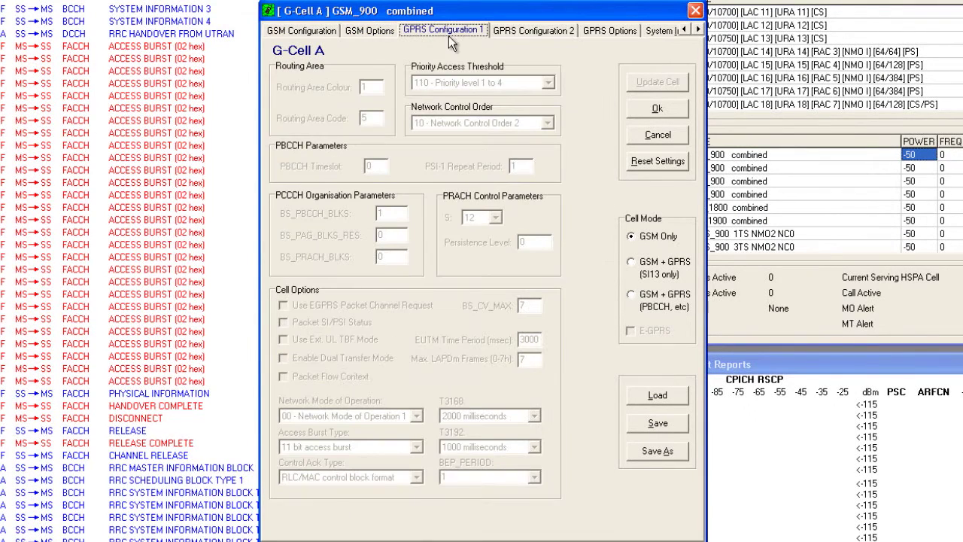
left_click(521, 33)
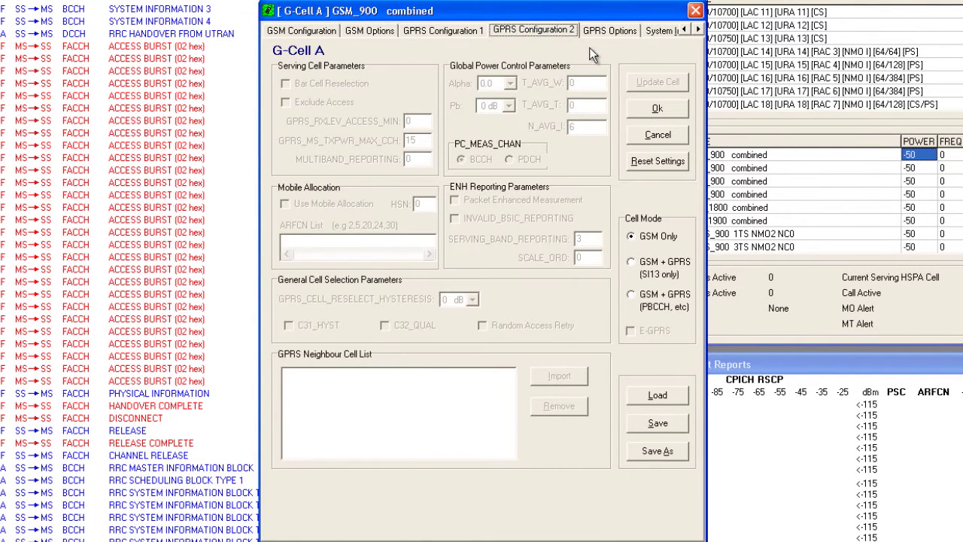
left_click(605, 34)
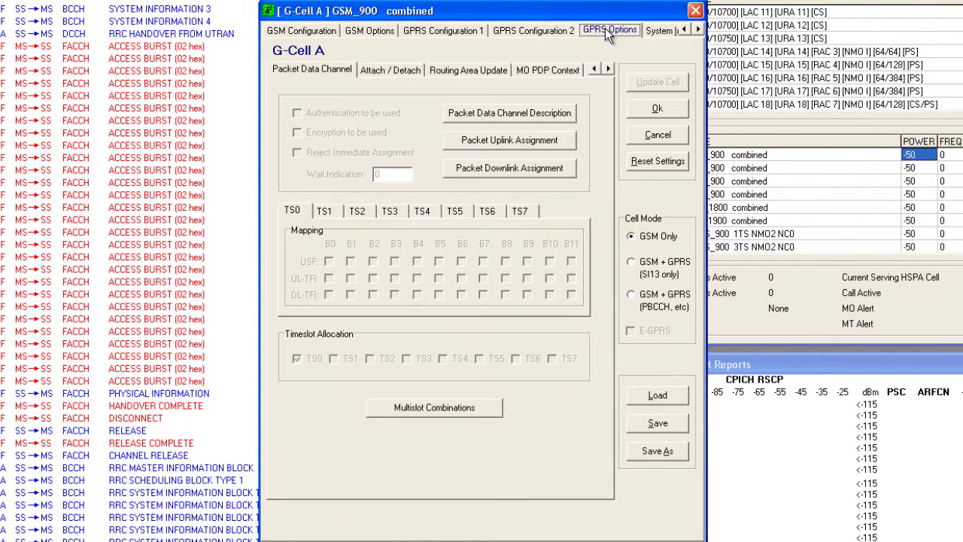
left_click(660, 109)
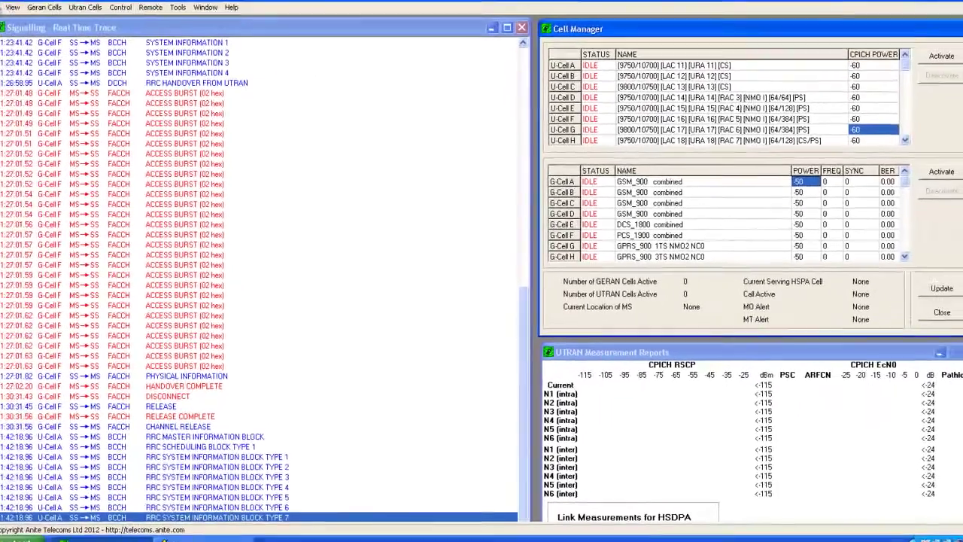
left_click(8, 20)
mouse_move(23, 65)
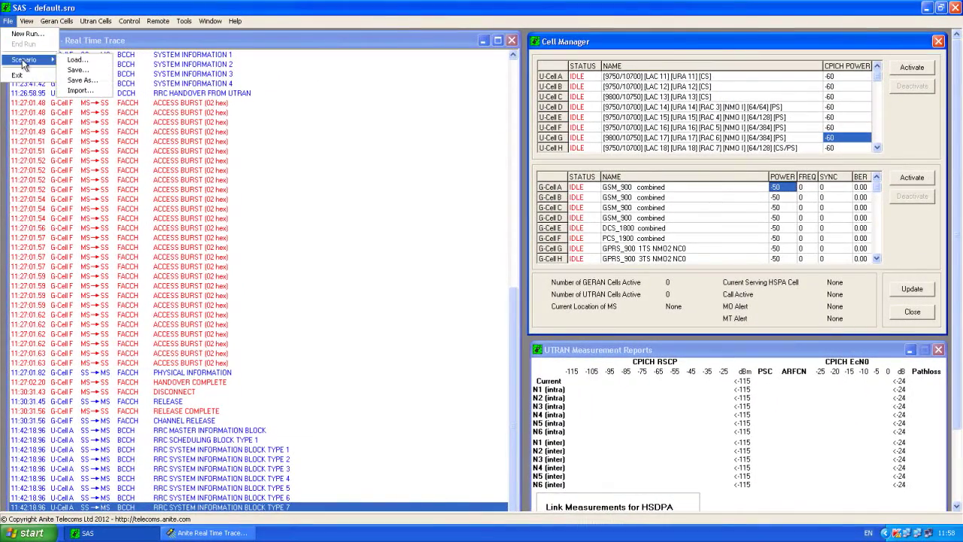
Step: Examine U-Cell F's RRC connection and PS domain options, including HSDPA, HSUPA, CPC, MO PDP context, Enhanced CELL_FACH DL and Fast Dormancy
double_click(559, 128)
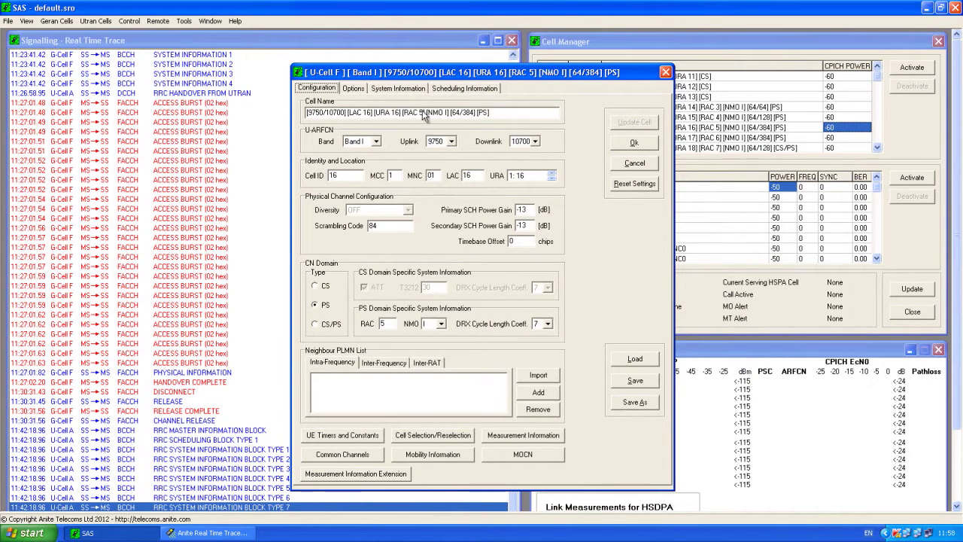
left_click(354, 89)
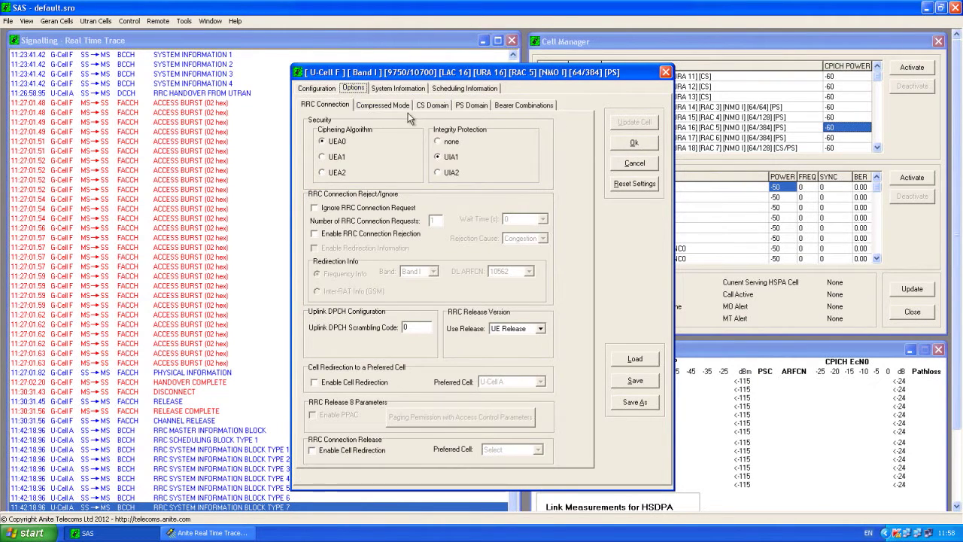
left_click(467, 107)
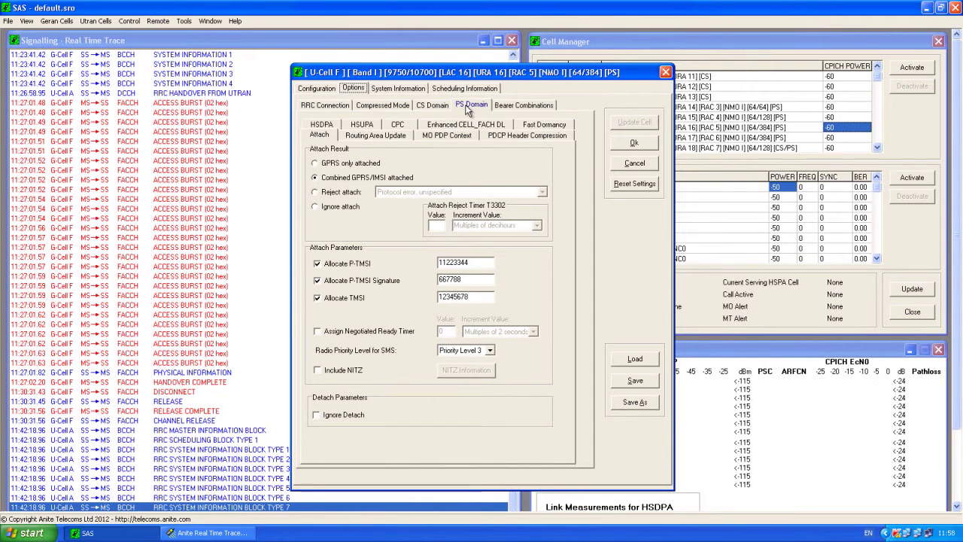
left_click(327, 127)
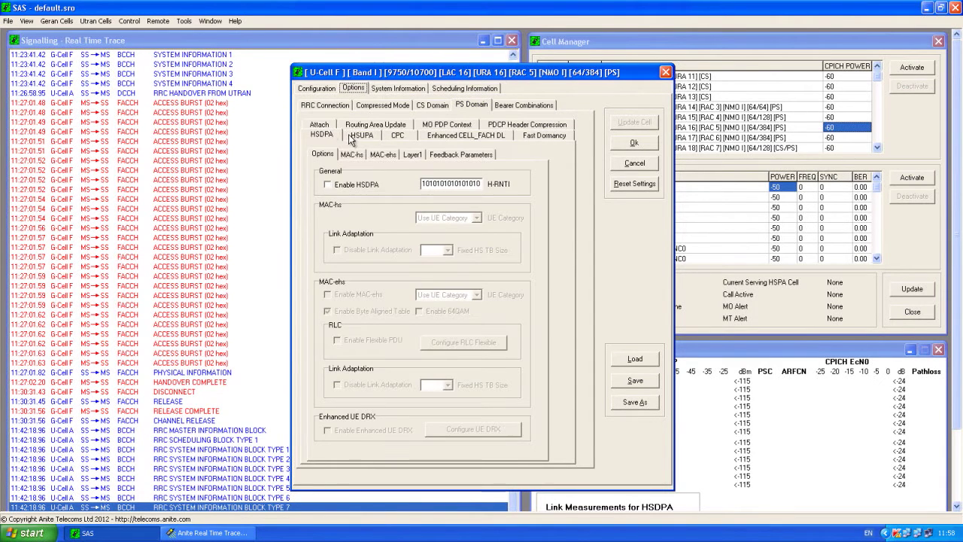
left_click(362, 135)
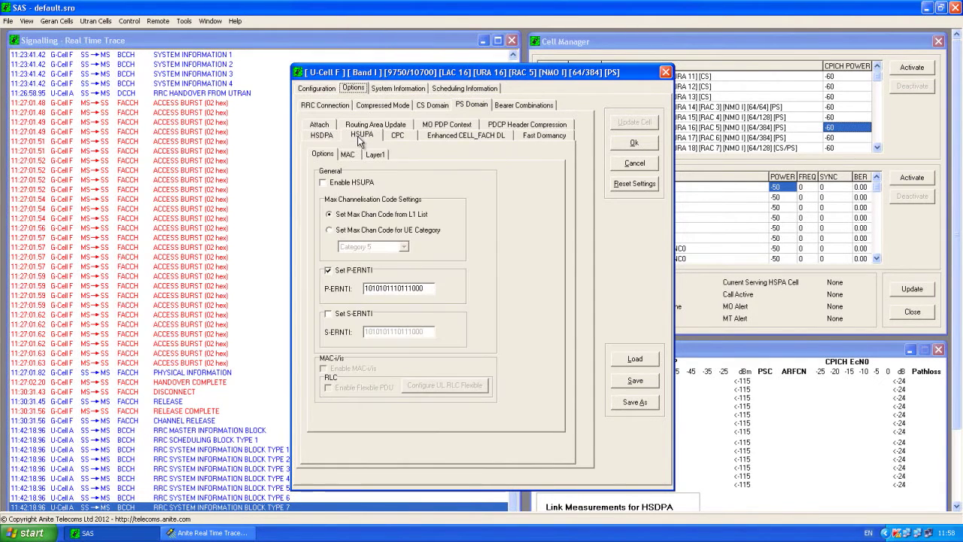
left_click(398, 137)
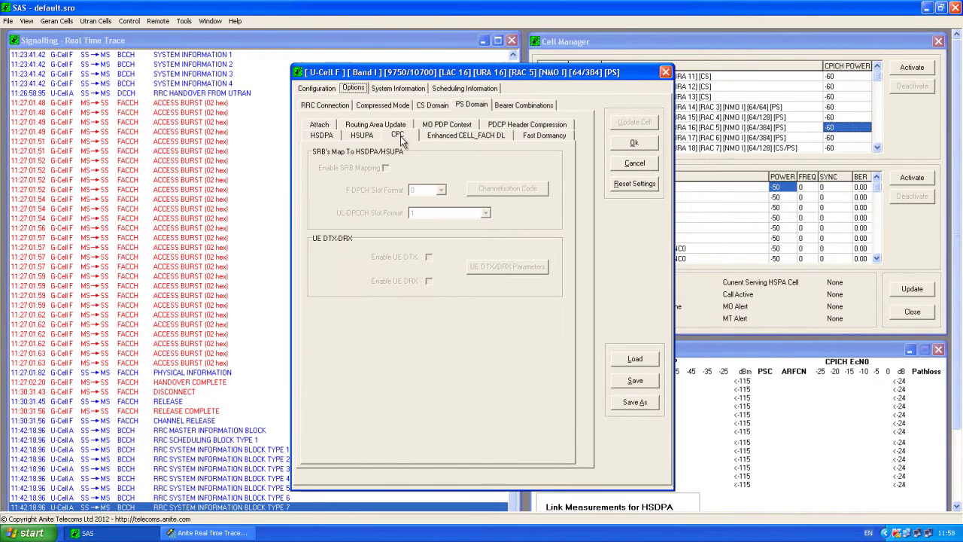
left_click(455, 126)
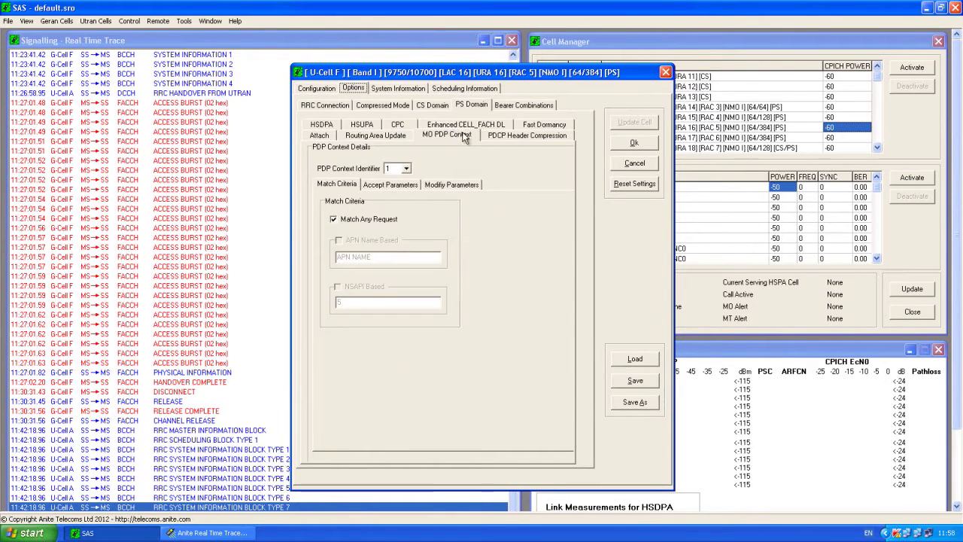
left_click(466, 127)
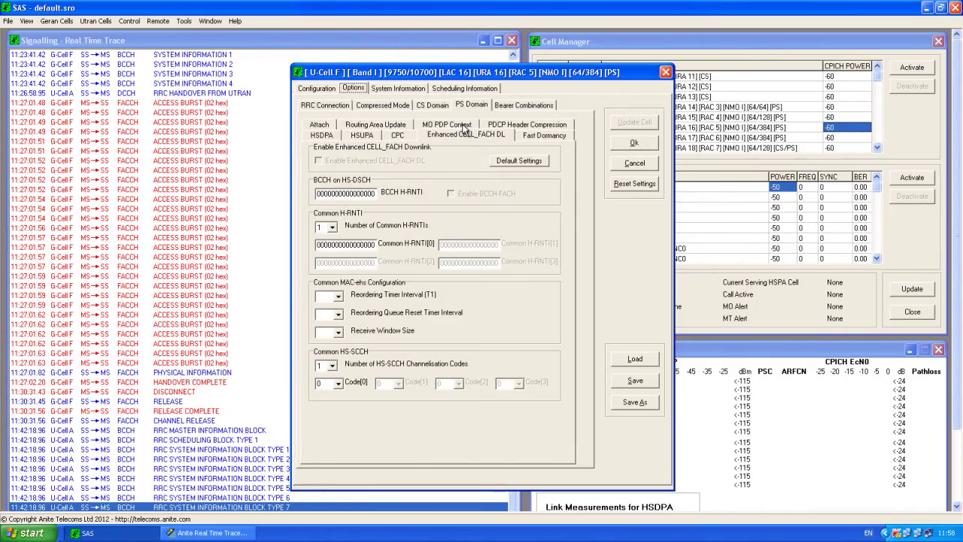
left_click(544, 136)
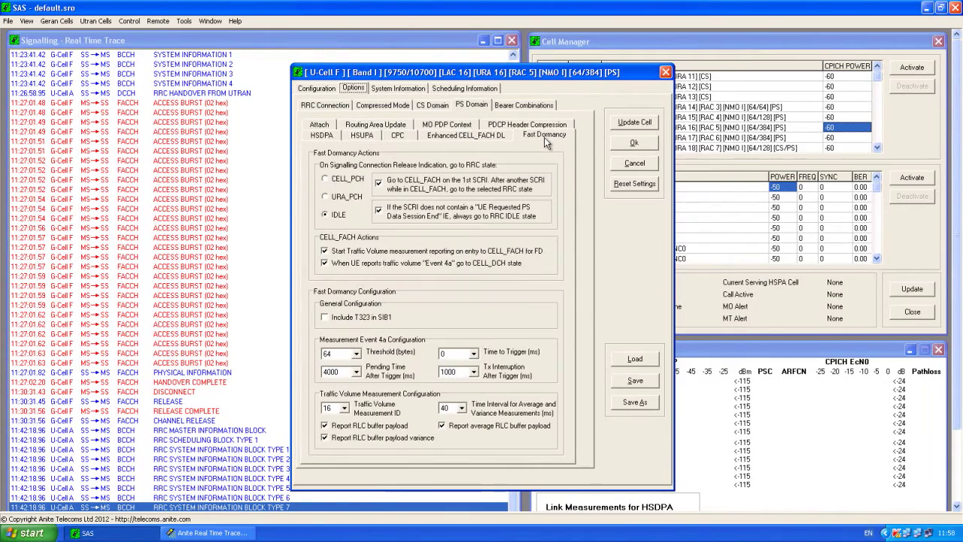
left_click(634, 122)
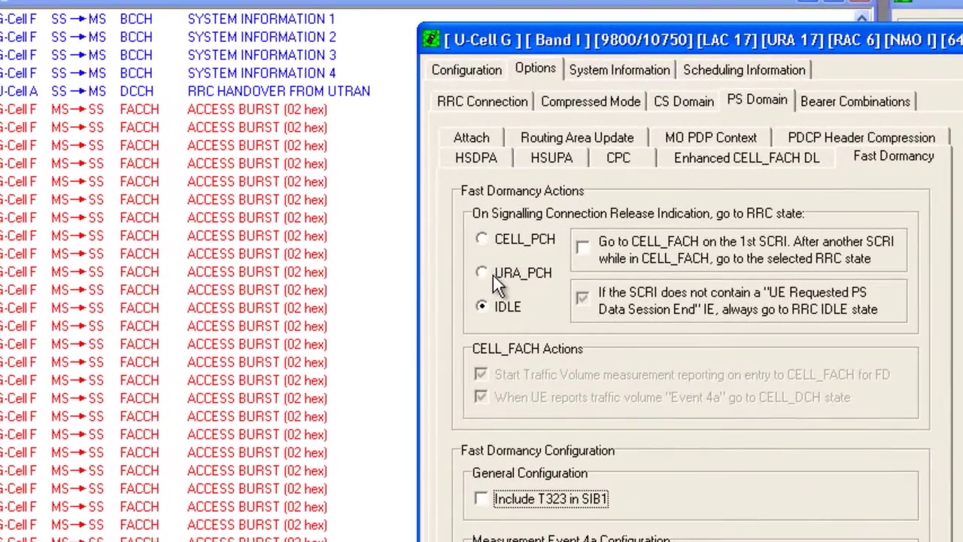
Step: Set U-Cell G's fast dormancy to URA_PCH with CELL_FACH on the 1st SCRI, and include T323 in SIB1
left_click(482, 272)
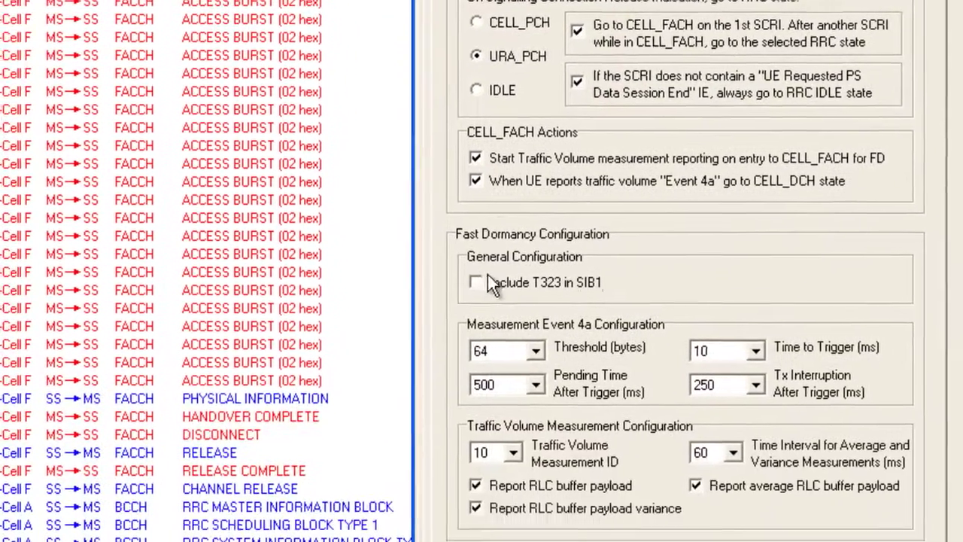
left_click(393, 526)
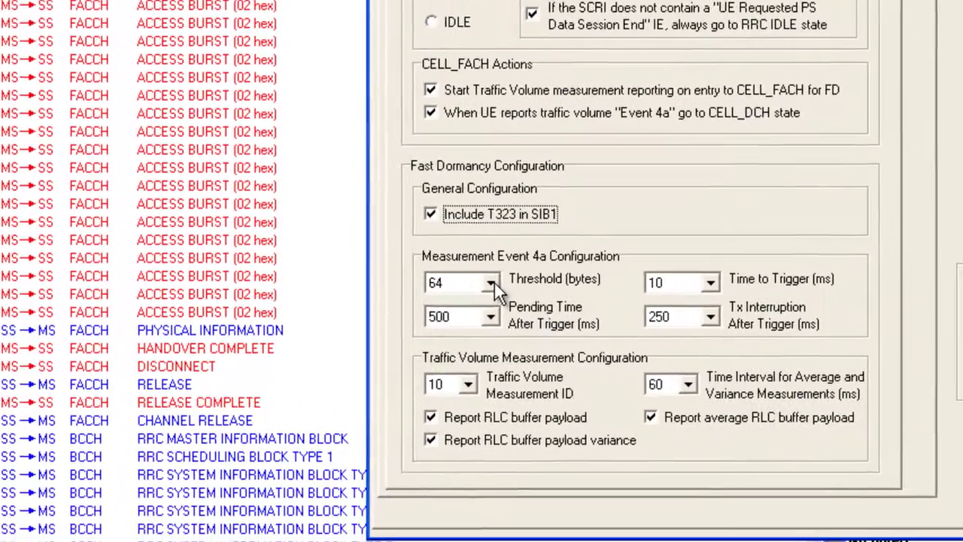
Step: Review the Measurement Event 4a choices, selecting 64 bytes threshold, 500 ms pending time, 10 ms time to trigger and 250 ms Tx interruption
left_click(540, 340)
left_click(451, 292)
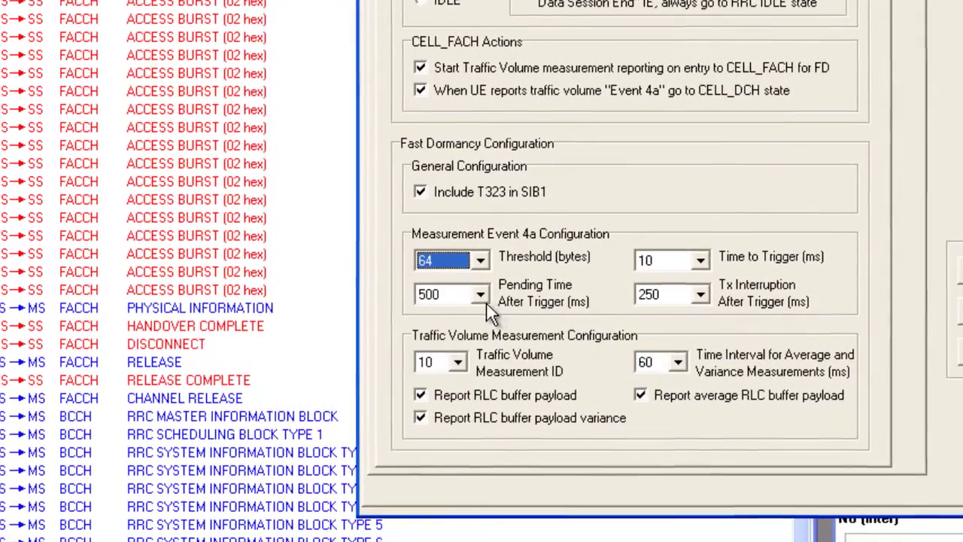
left_click(481, 304)
left_click(451, 305)
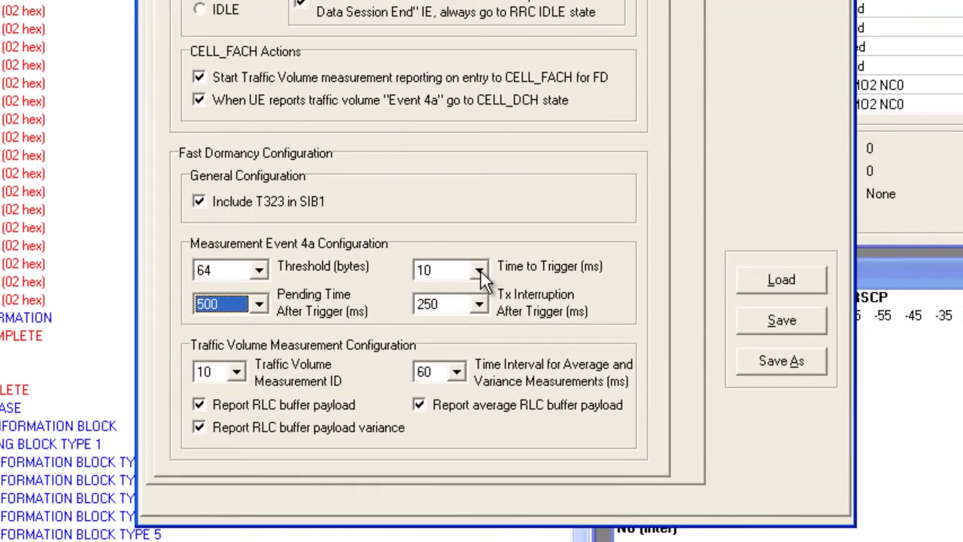
left_click(701, 235)
left_click(465, 291)
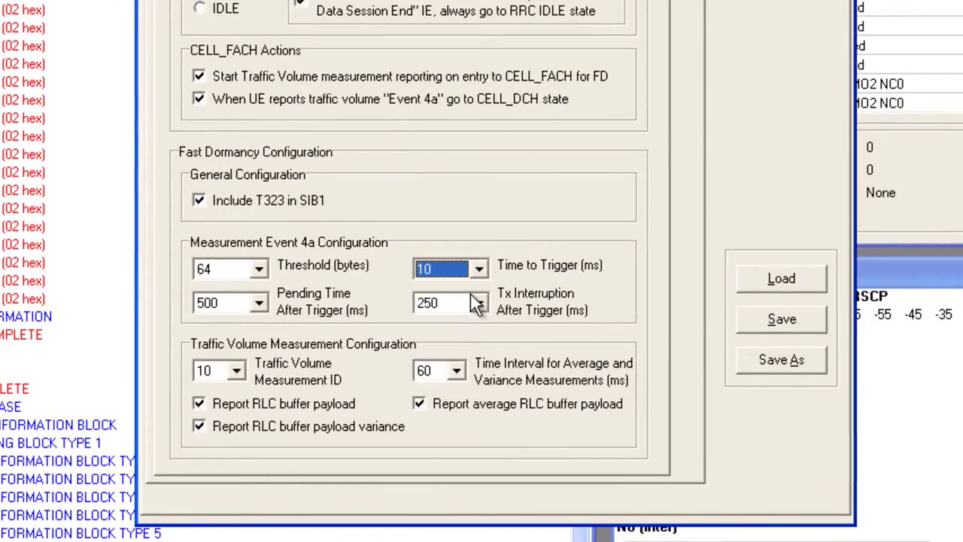
left_click(481, 269)
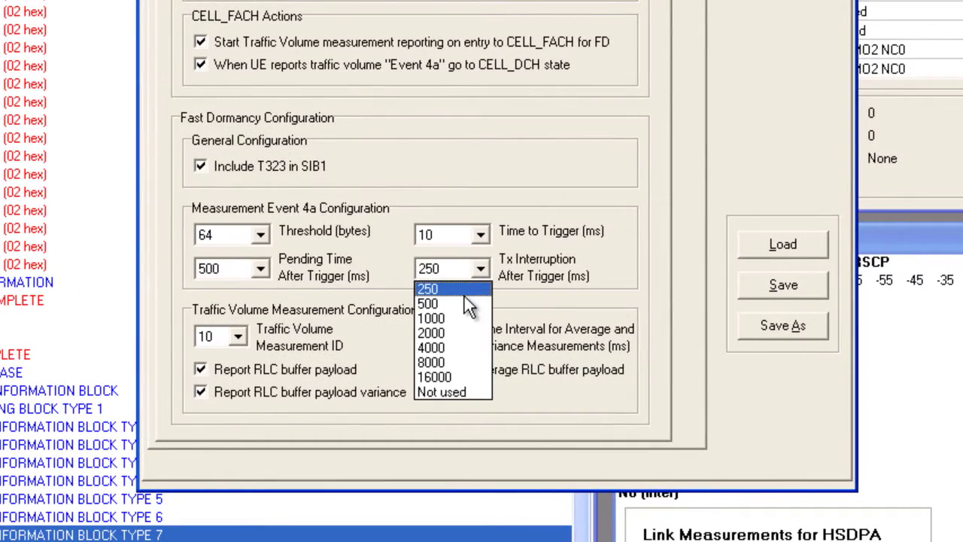
left_click(459, 290)
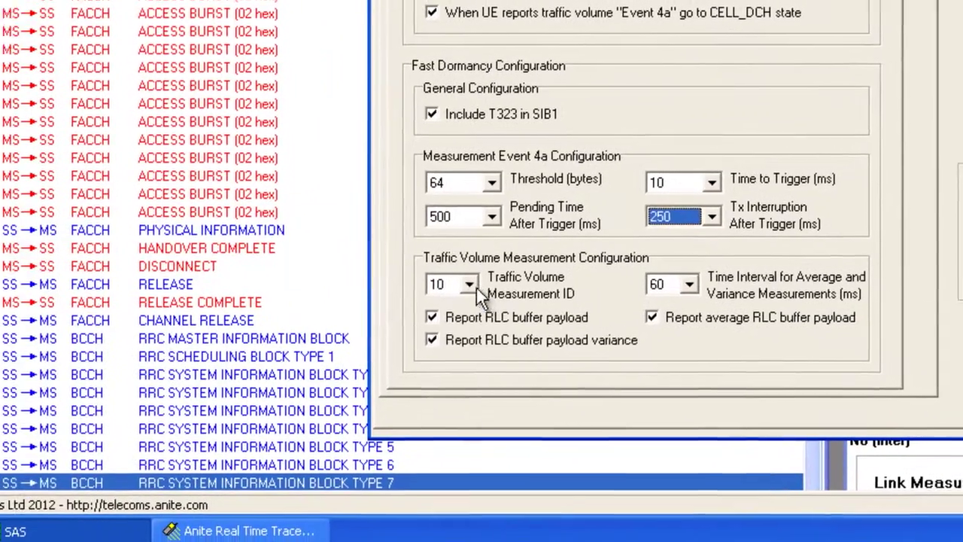
Step: Review the Traffic Volume Measurement choices, selecting measurement ID 10 and a 60 ms time interval for average and variance measurements
left_click(470, 286)
left_click(469, 316)
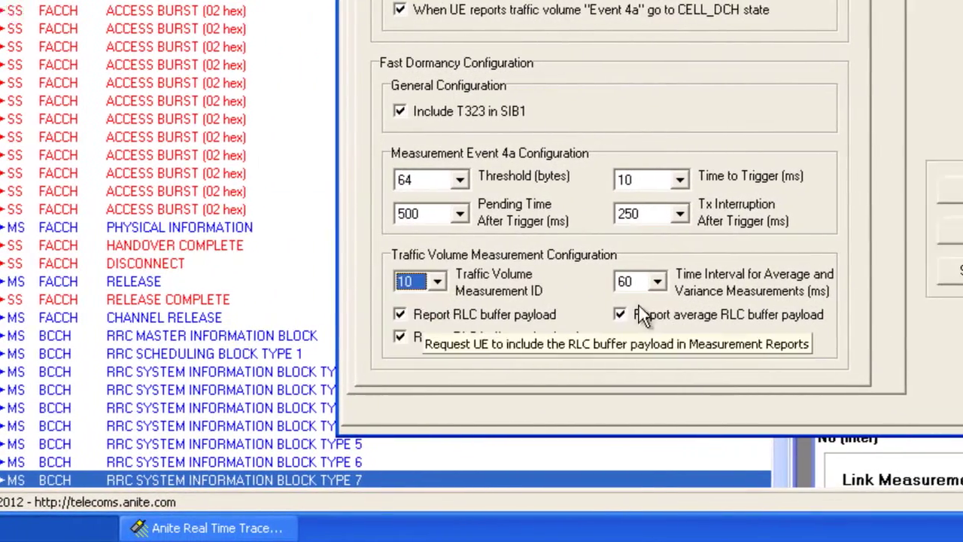
left_click(703, 281)
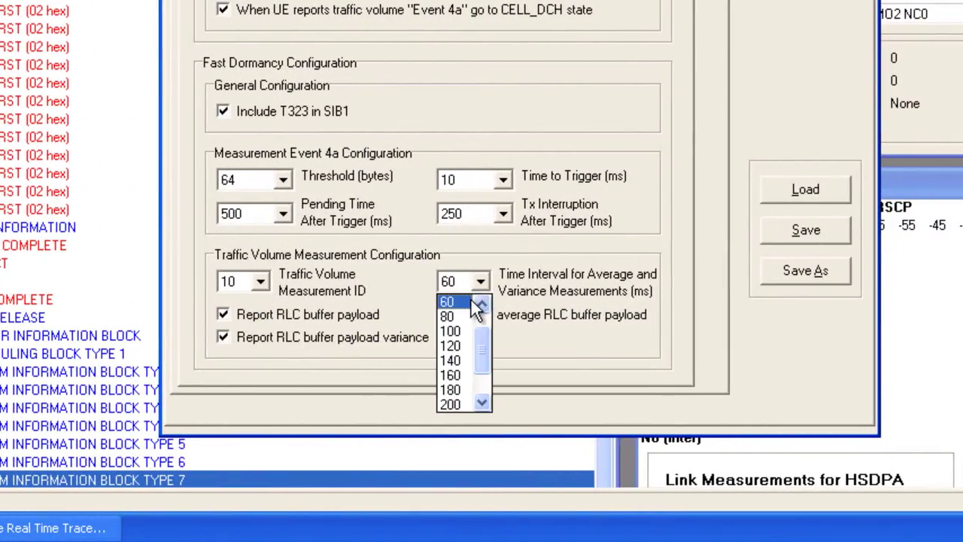
left_click(471, 302)
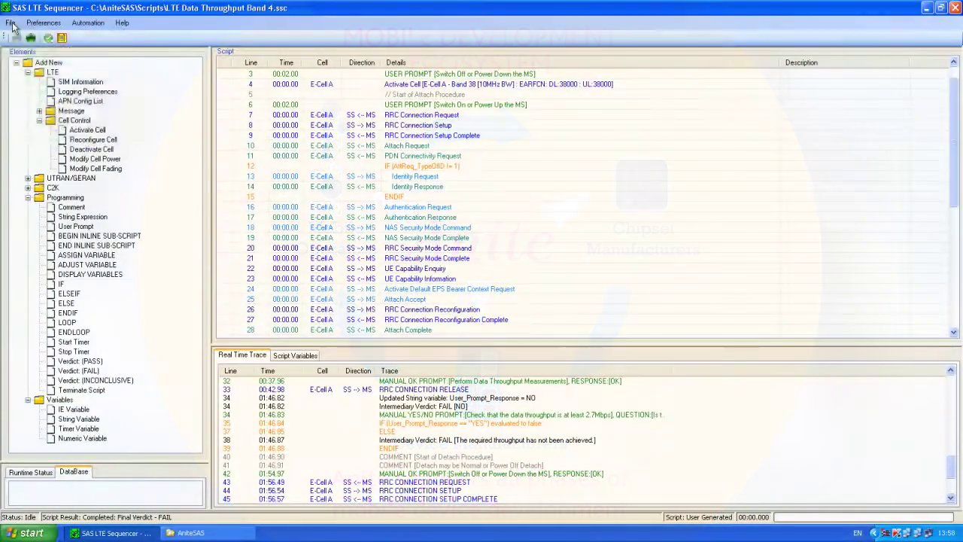
Step: Switch to SAS LTE Sequencer and open the script LTE Data Throughput Band 4.ssc
left_click(11, 23)
left_click(41, 65)
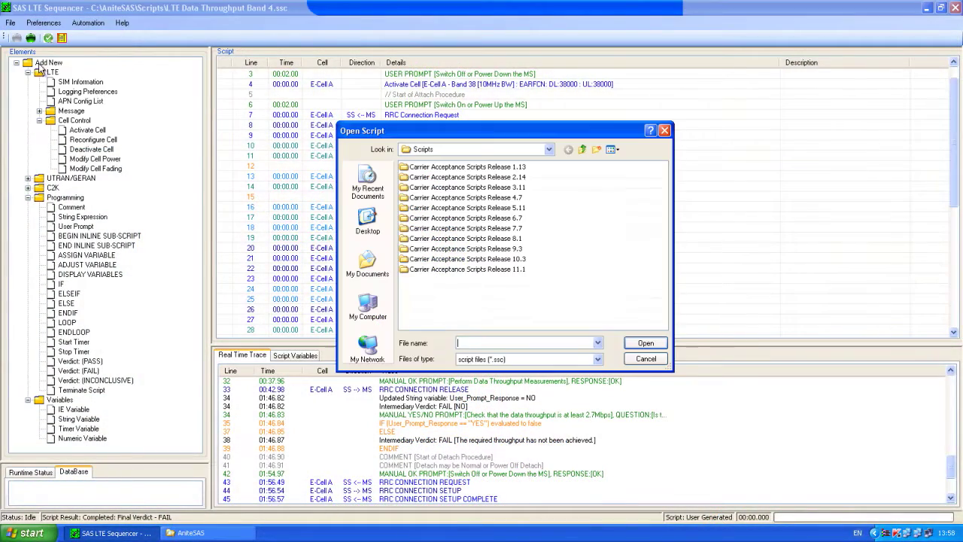
left_click(645, 343)
Step: Examine the script's attach sequence from RRC Connection Request through Authentication Request, down to the data throughput check and its verdict branches
left_click(439, 116)
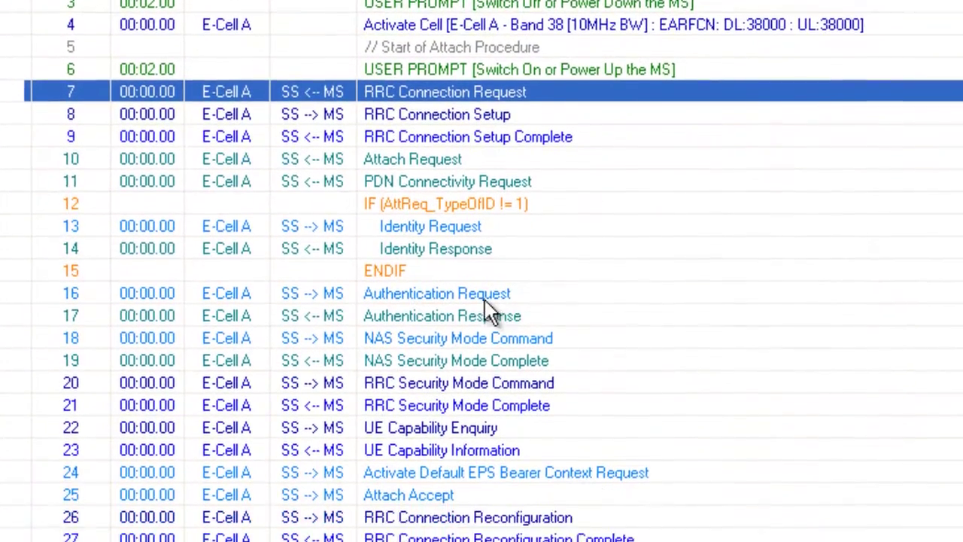
left_click(484, 299)
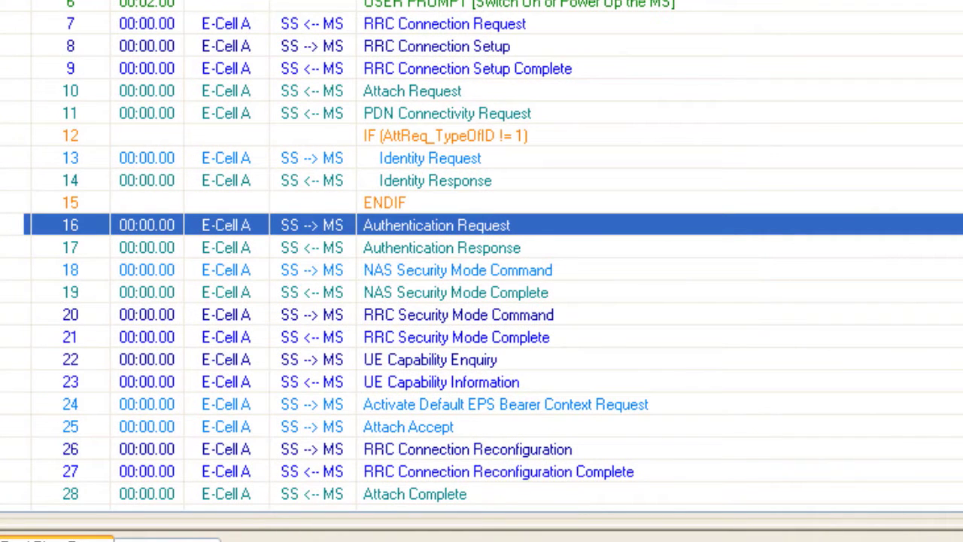
scroll(493, 251, "down", 4)
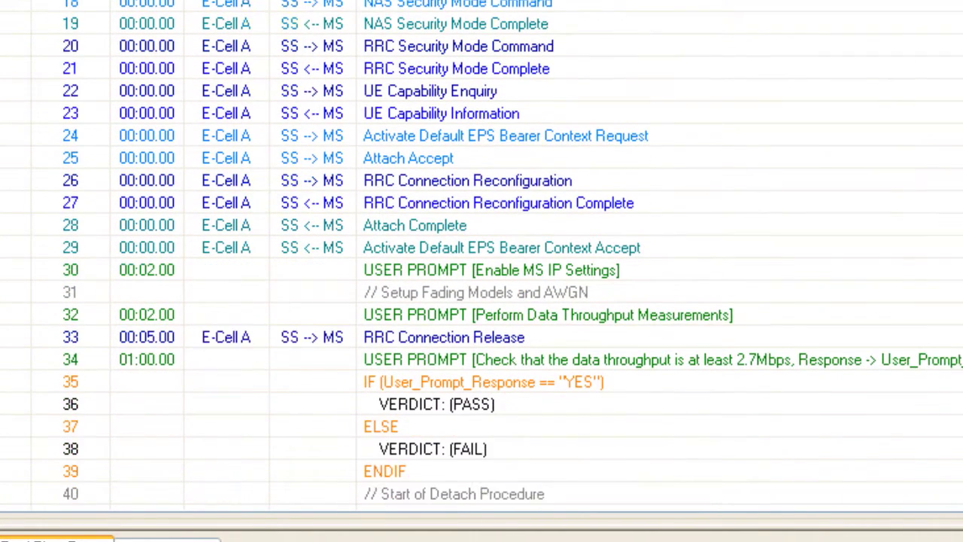
left_click(798, 291)
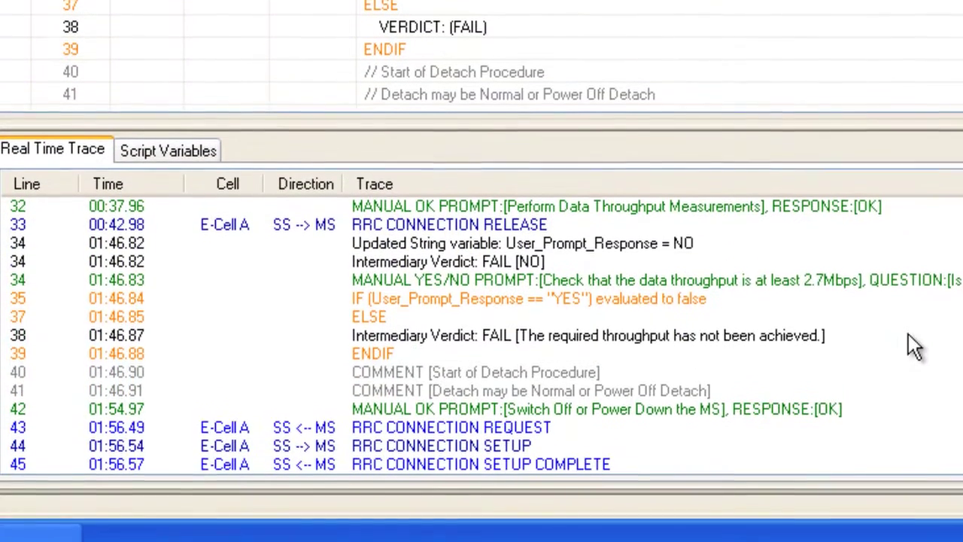
Step: Inspect the Intermediary Verdict entry for line 38 in the Real Time Trace and the script's Final Verdict at its end
left_click(908, 336)
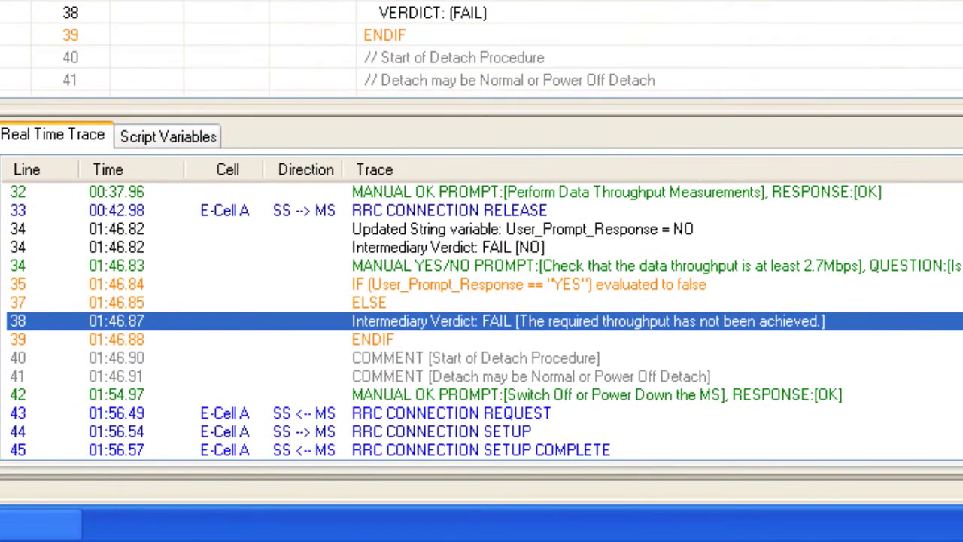
scroll(481, 316, "down", 3)
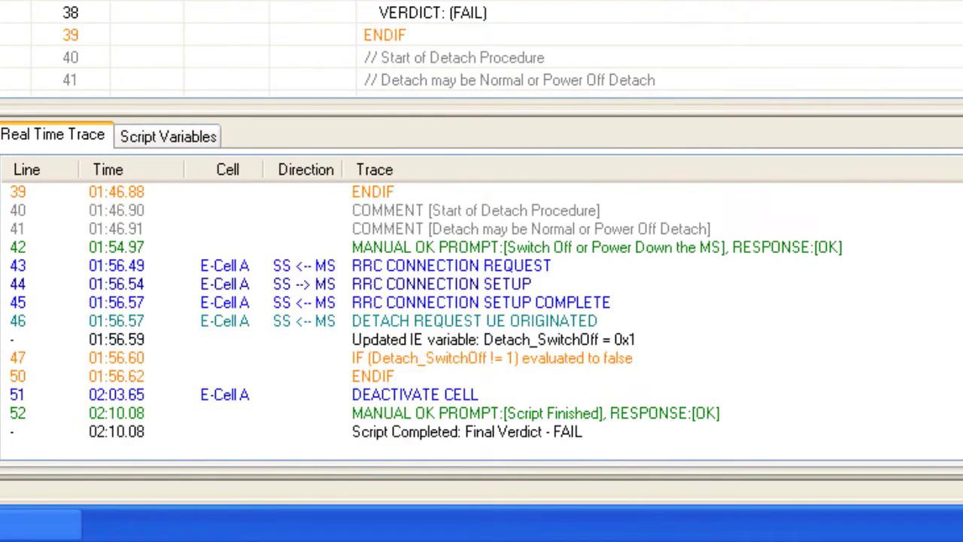
left_click(563, 431)
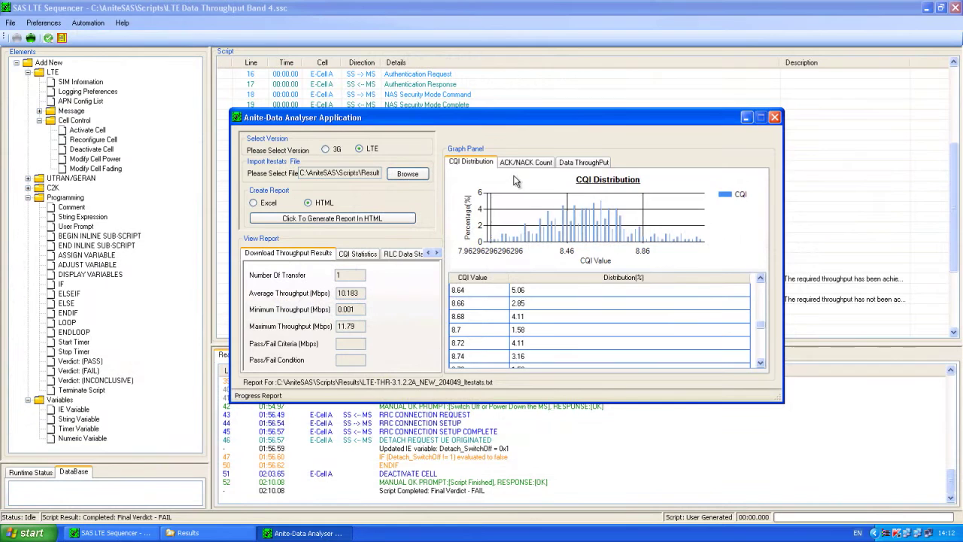
Step: View the ACK/NACK Count and Data Throughput graphs in the Anite Data Analyser
left_click(525, 167)
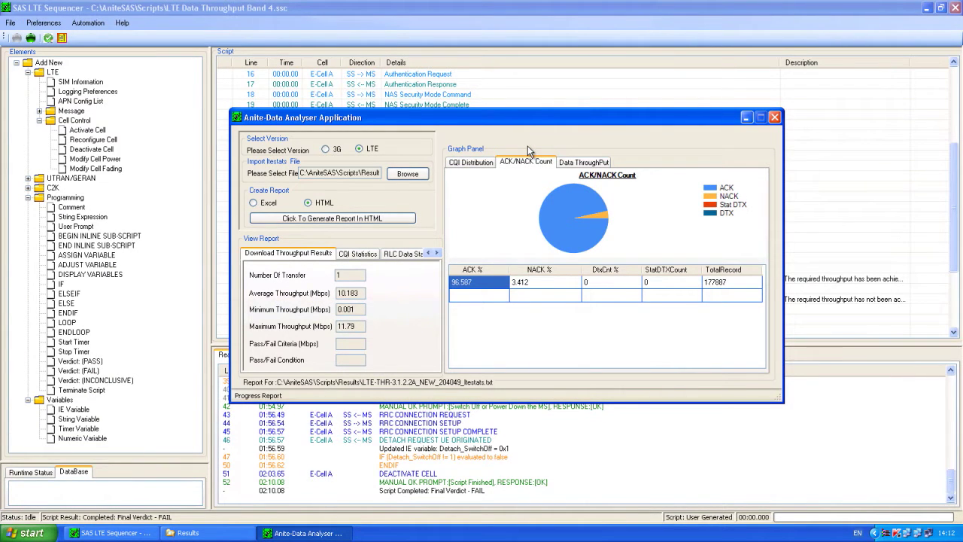
left_click(572, 163)
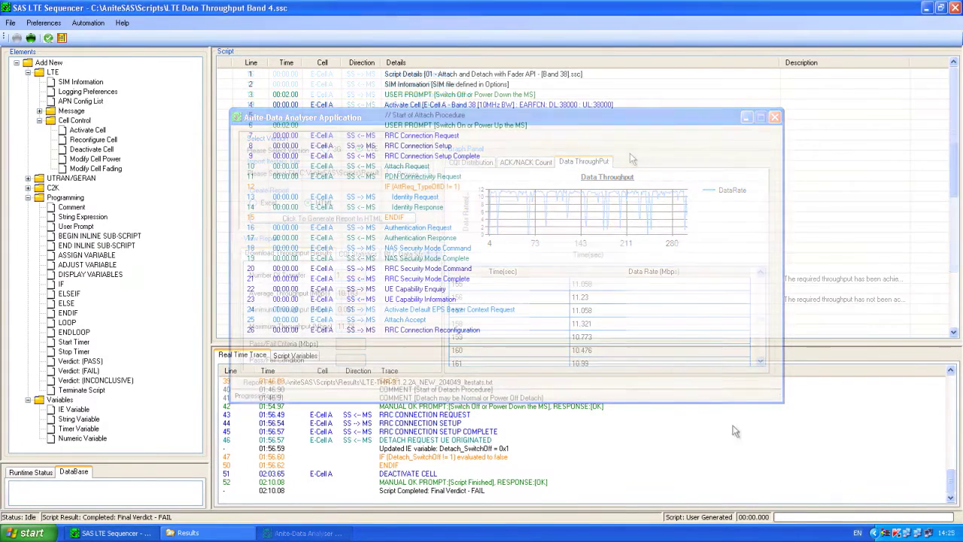
Step: Open the cell information of E-Cell A's Activate Cell entry and review the band and antenna choices, selecting band 4 and MIMO 2x2
double_click(412, 105)
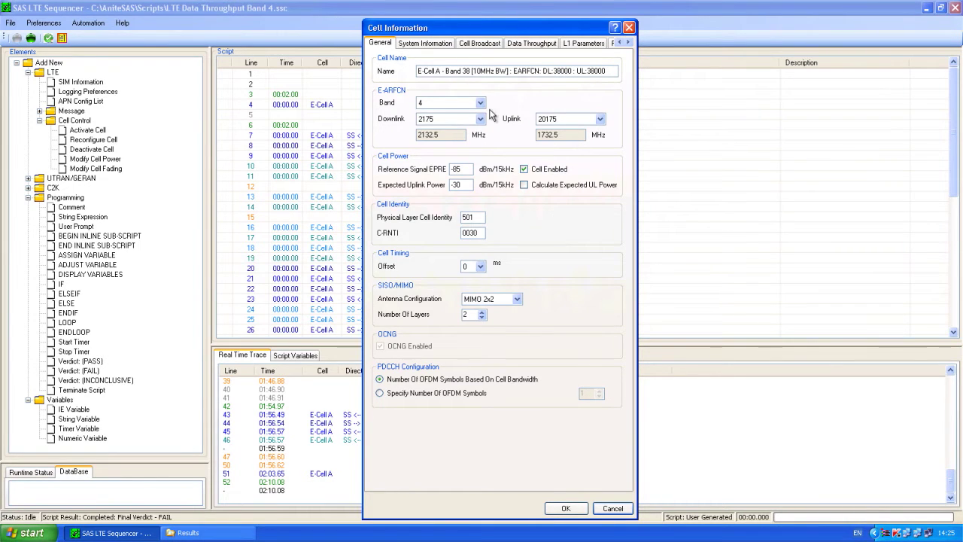
left_click(480, 104)
left_click(471, 114)
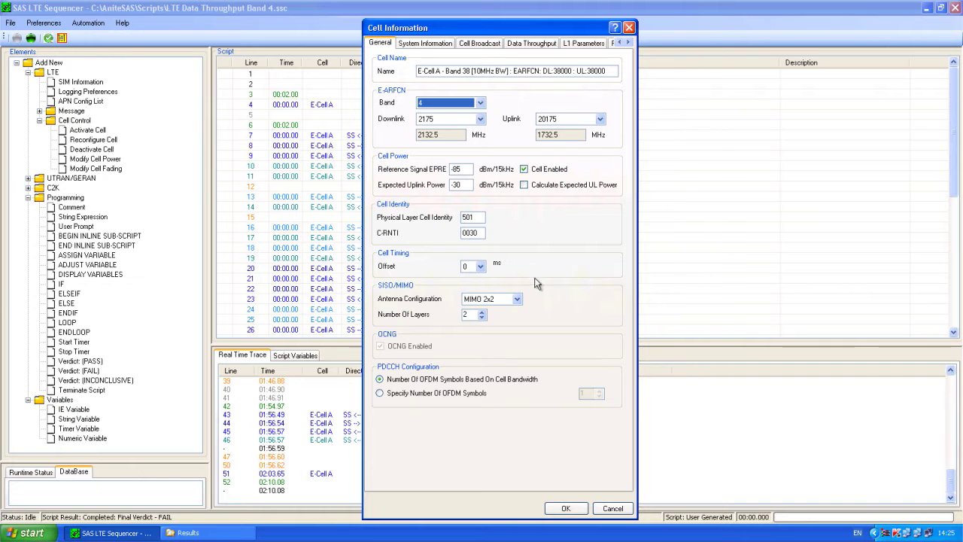
left_click(522, 300)
left_click(517, 319)
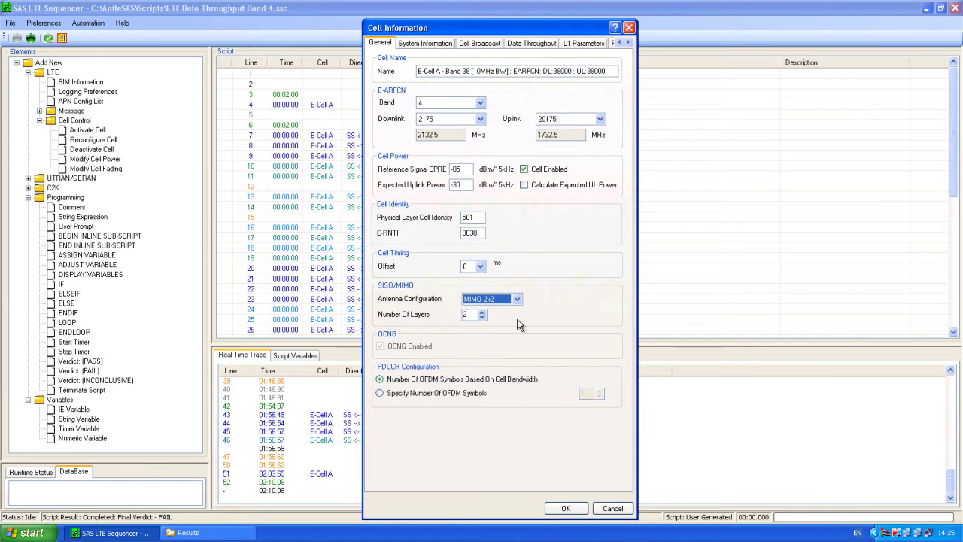